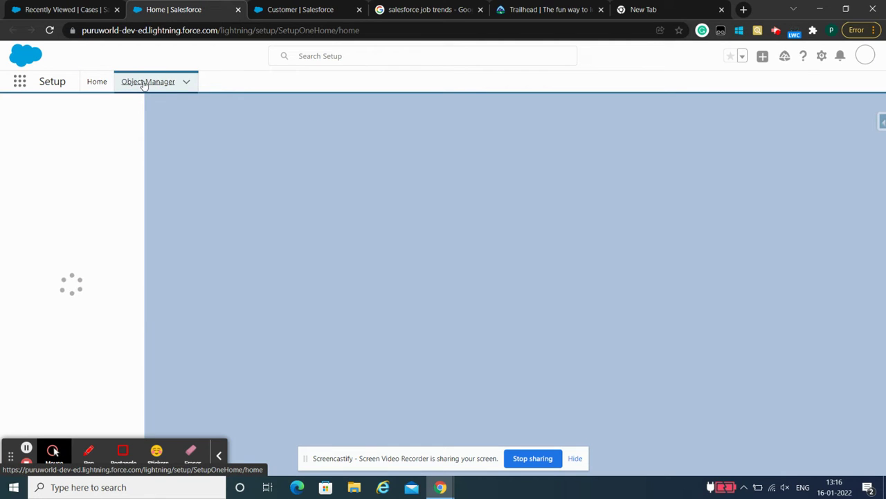
Create and save a custom object labelled Student with the plural label Students
click(144, 82)
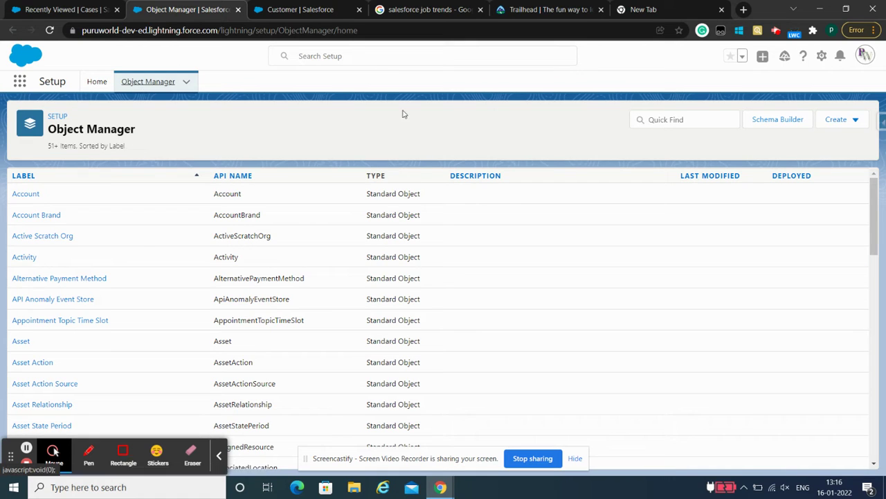
click(841, 130)
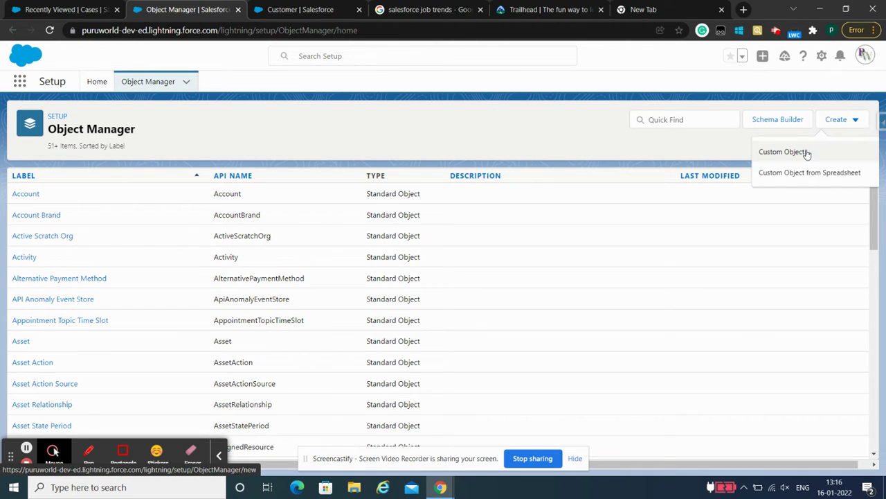
click(807, 152)
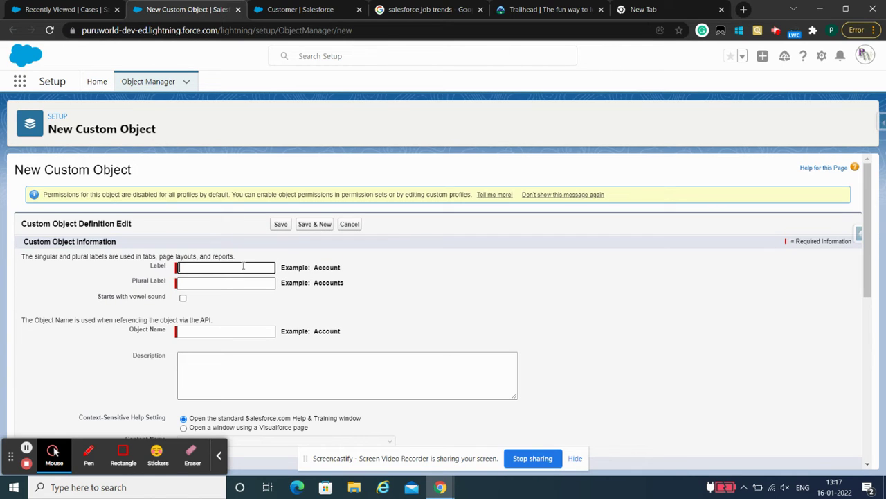
text(Student)
key(Tab)
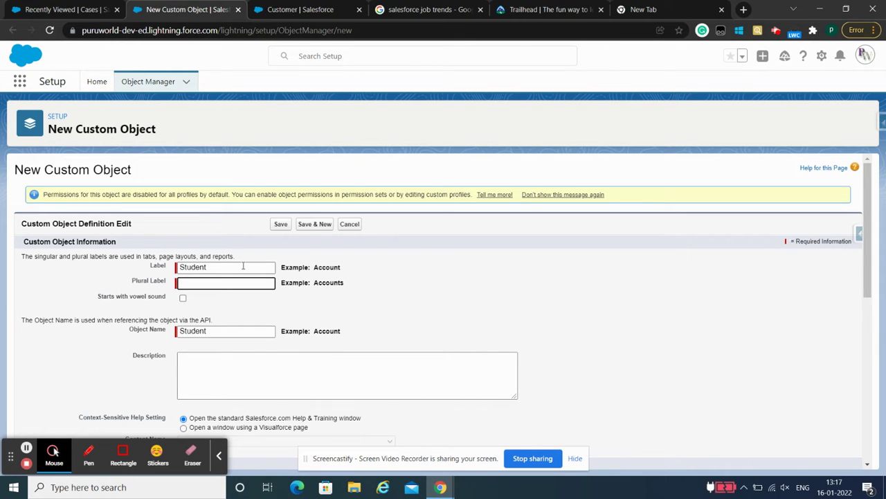
text(Students)
click(870, 278)
scroll(870, 277, down, 2)
drag(868, 275, 866, 439)
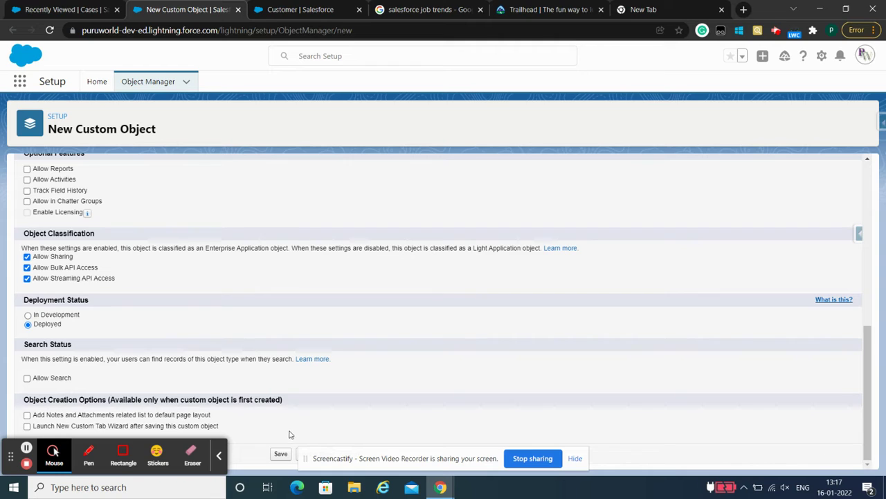
click(577, 459)
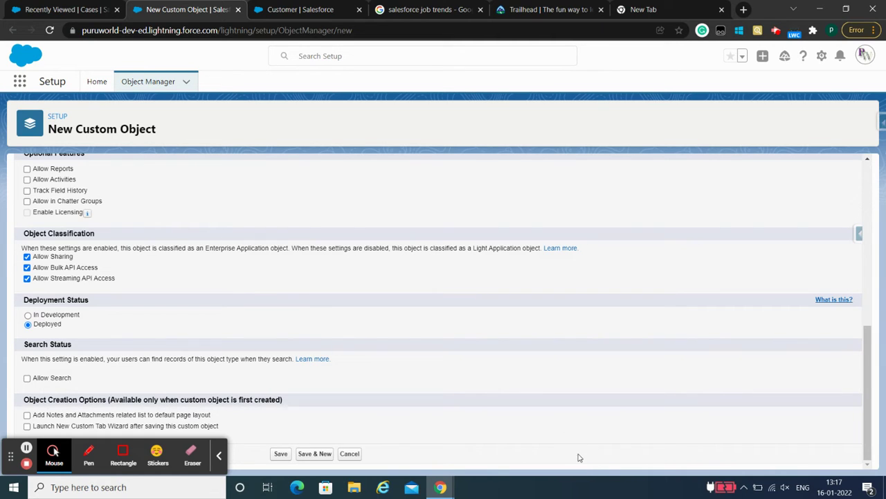
click(280, 454)
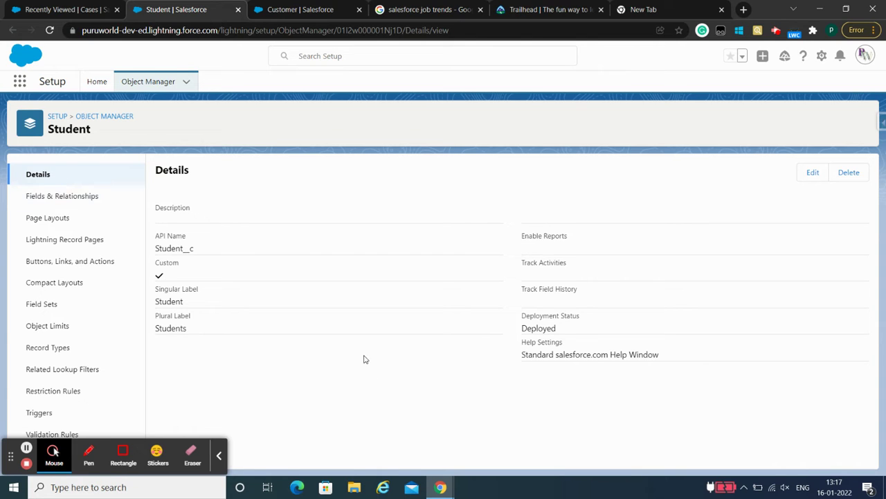
Start a new custom field on the Student object and choose Text as its data type
click(86, 203)
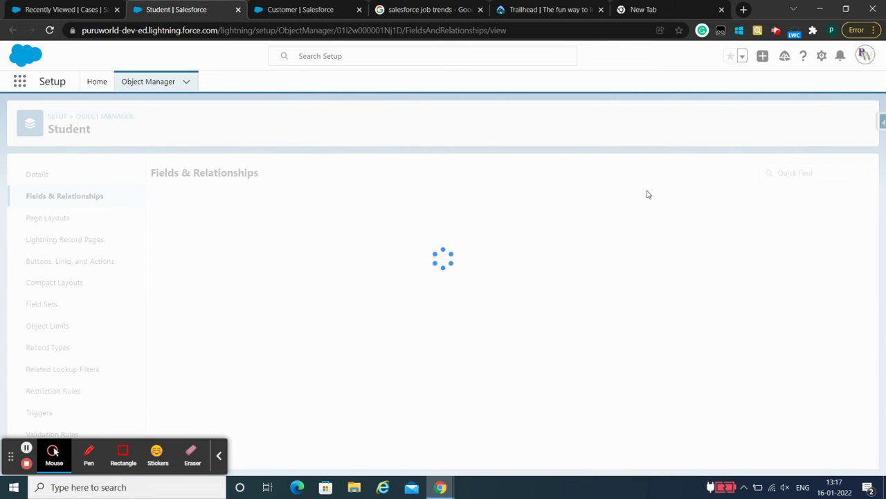
click(618, 181)
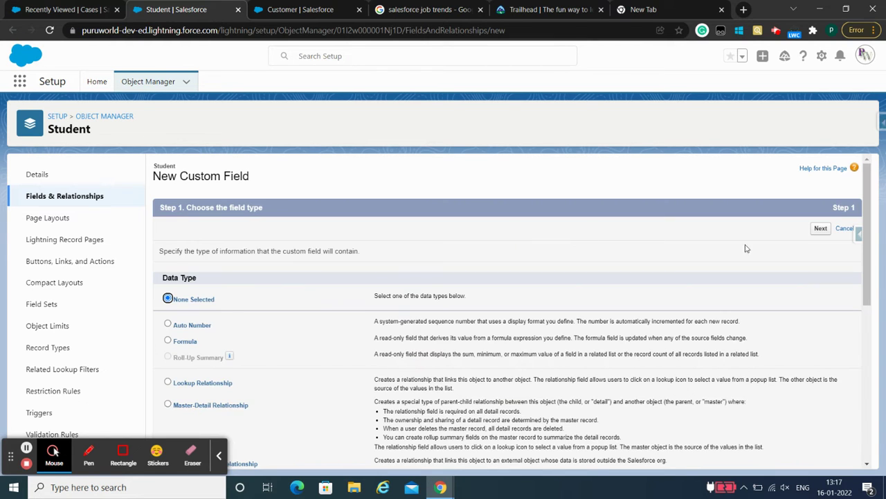
drag(867, 272, 867, 447)
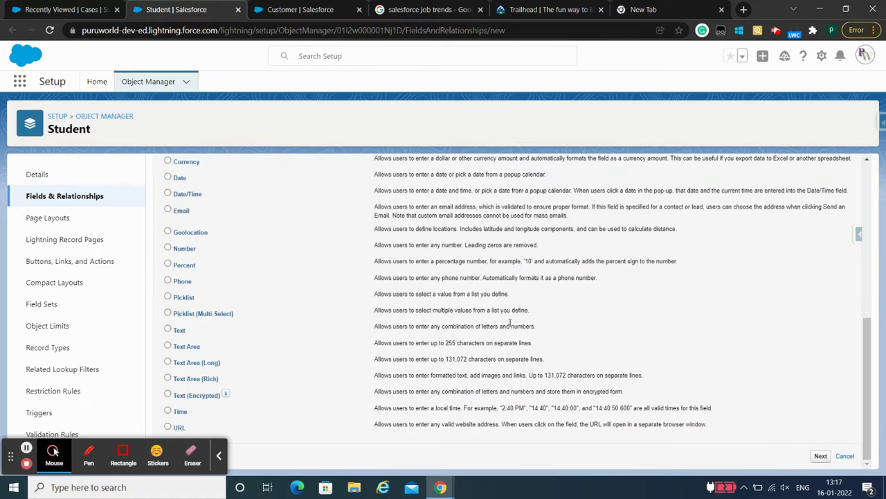
click(177, 333)
click(821, 457)
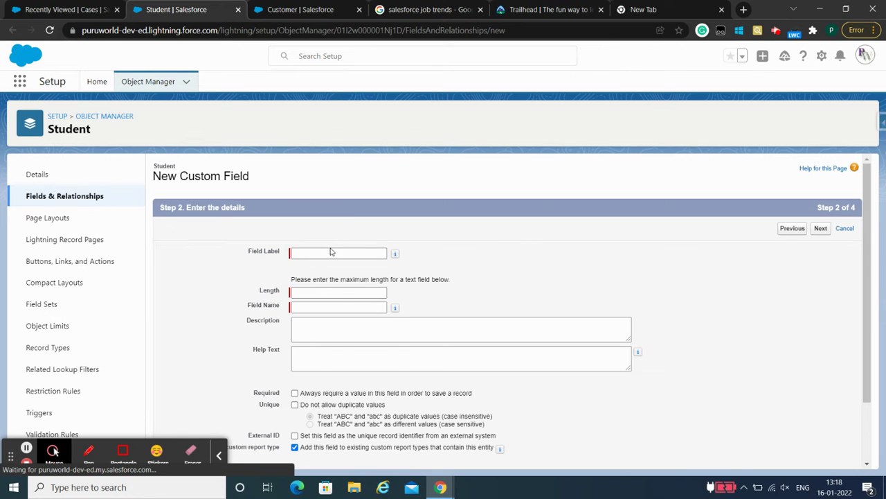
Label the new text field Subject and set its maximum length to 255
click(331, 251)
text(Subject)
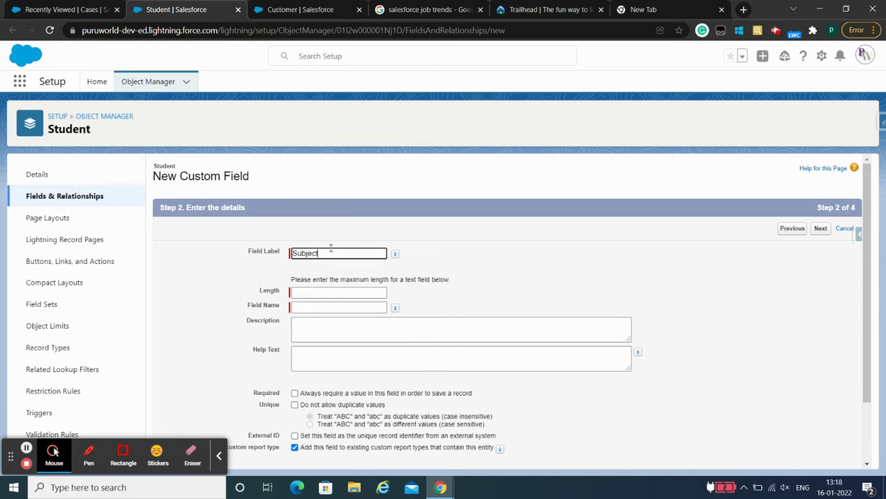
key(Tab)
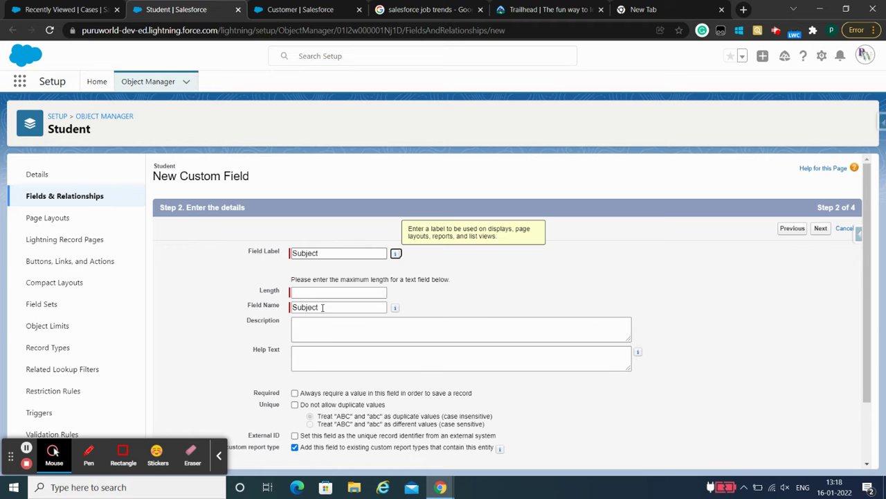
click(321, 290)
text(255)
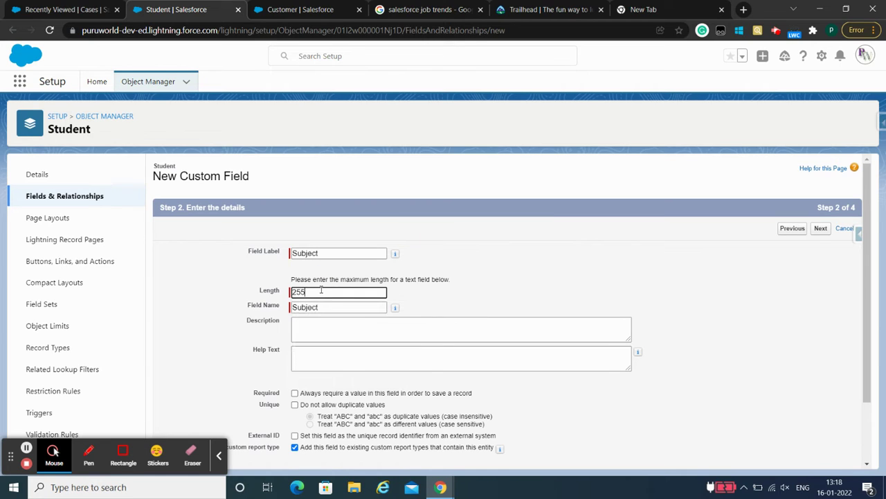
click(526, 264)
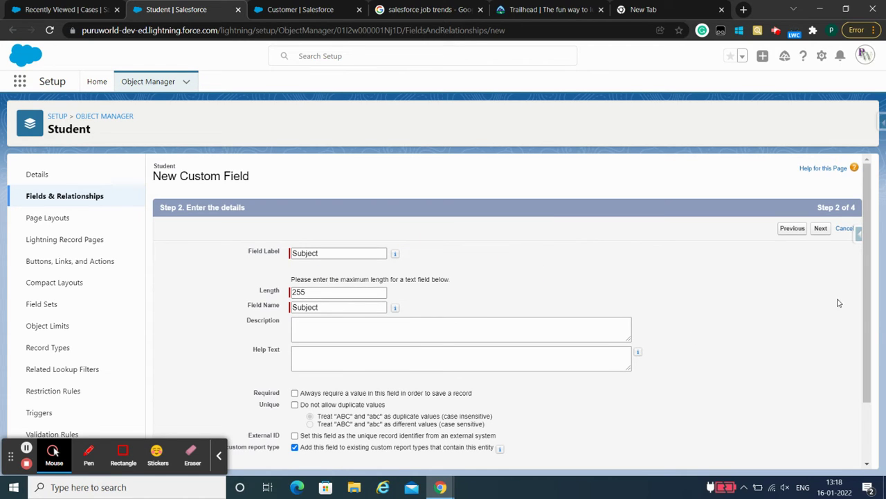
Accept the default field-level security and the Student Layout assignment, and save the Subject field
drag(865, 313, 865, 369)
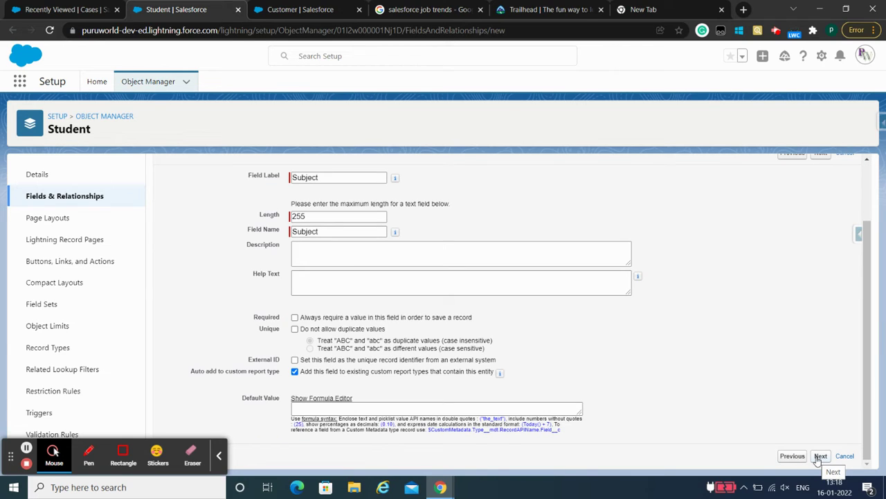
click(819, 456)
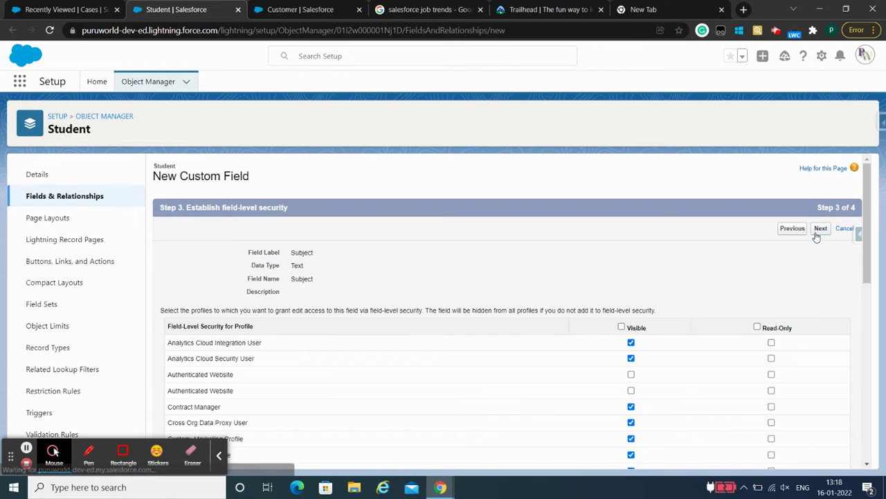
click(818, 236)
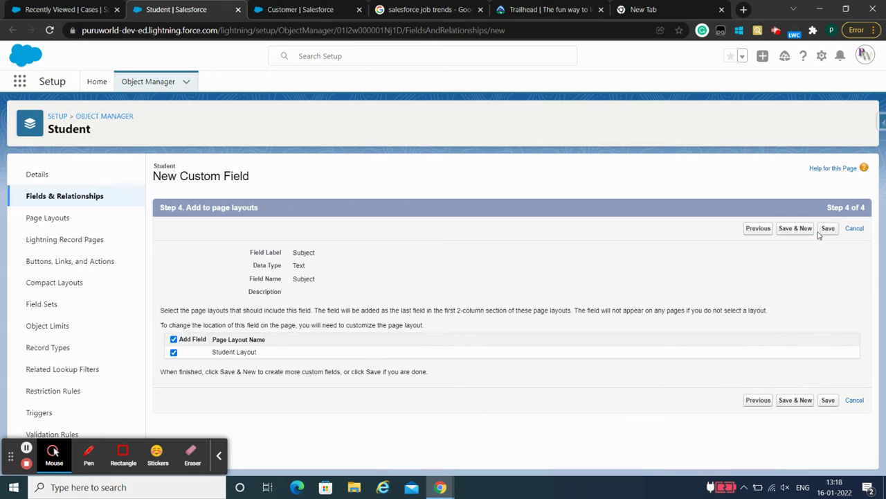
click(829, 235)
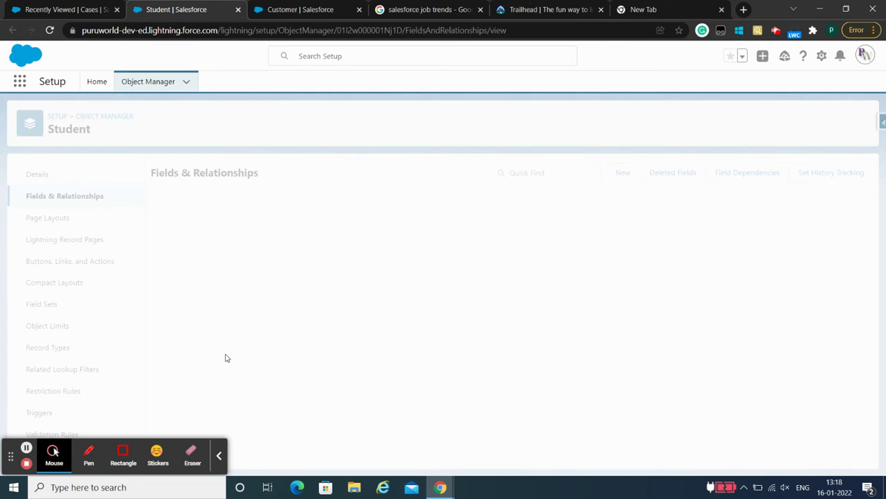
Search the Service Console's available apps and items for "stu"
click(80, 11)
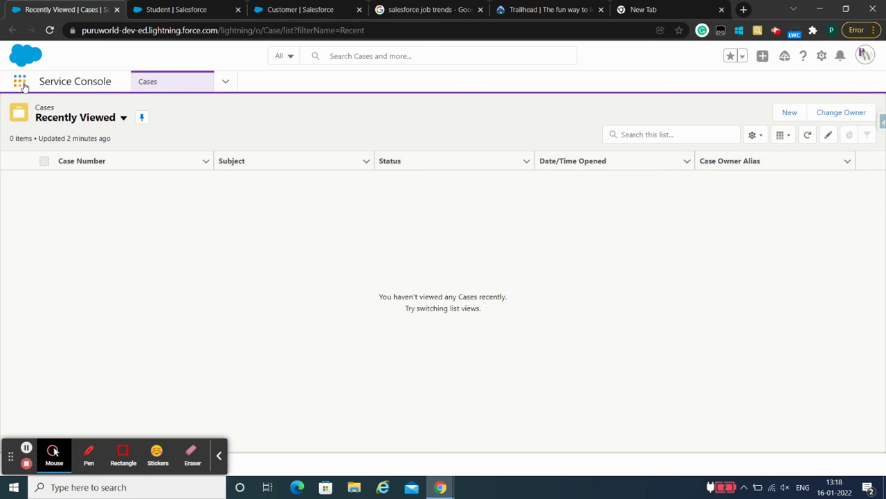
click(21, 83)
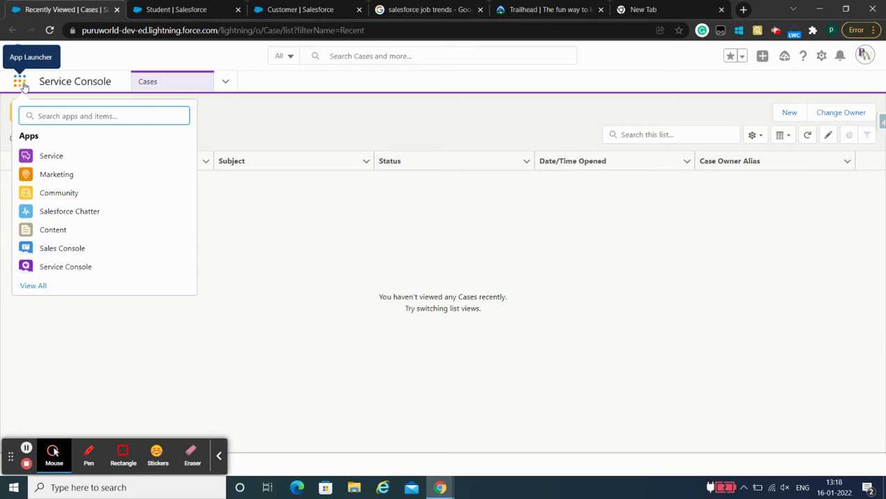
text(stu)
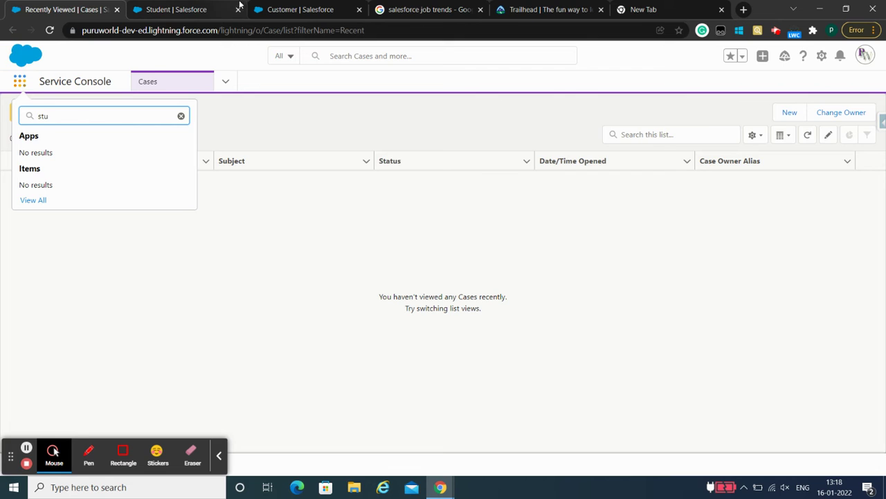
Return to Setup home, search the setup pages for "tab" and open the Tabs page
click(187, 9)
click(97, 81)
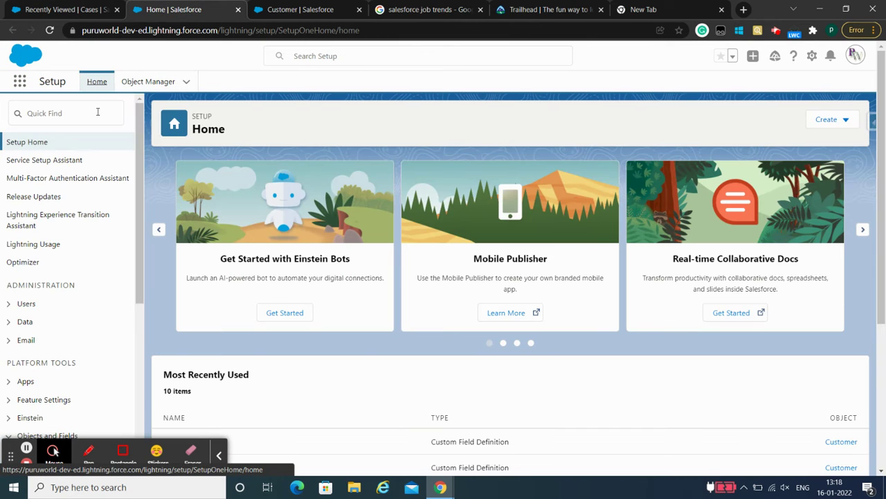
click(97, 112)
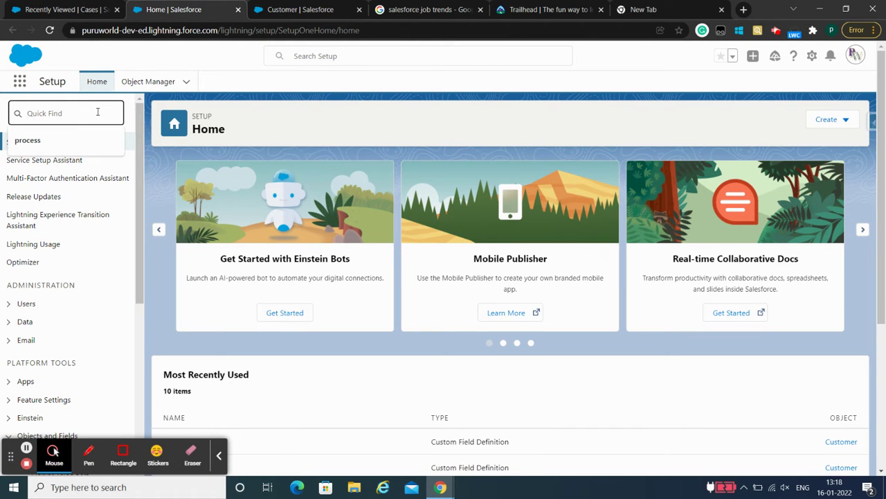
text(ta)
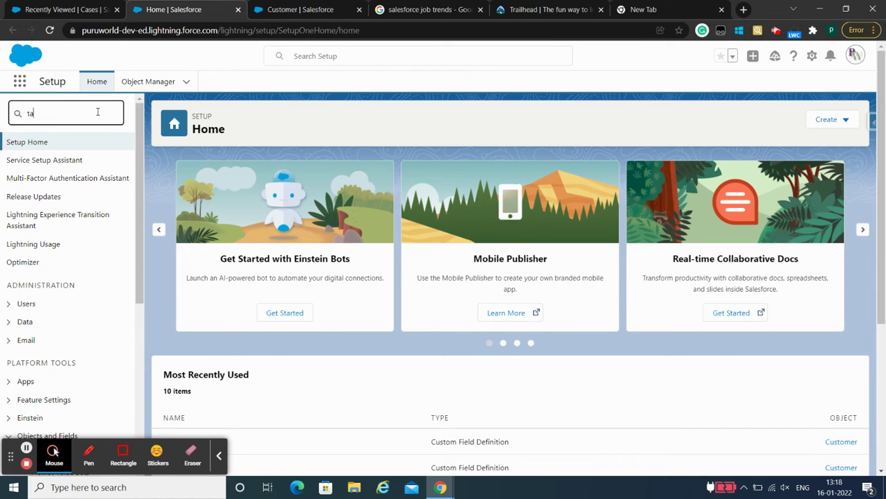
text(bb)
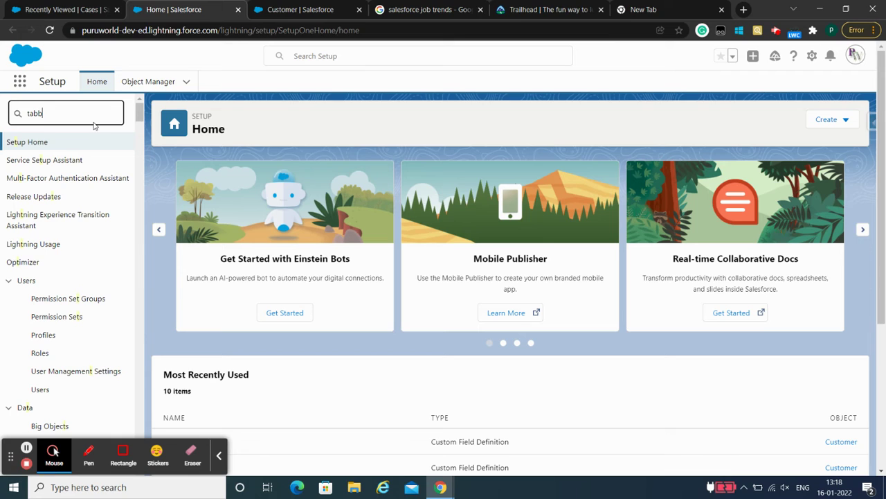
key(BackSpace)
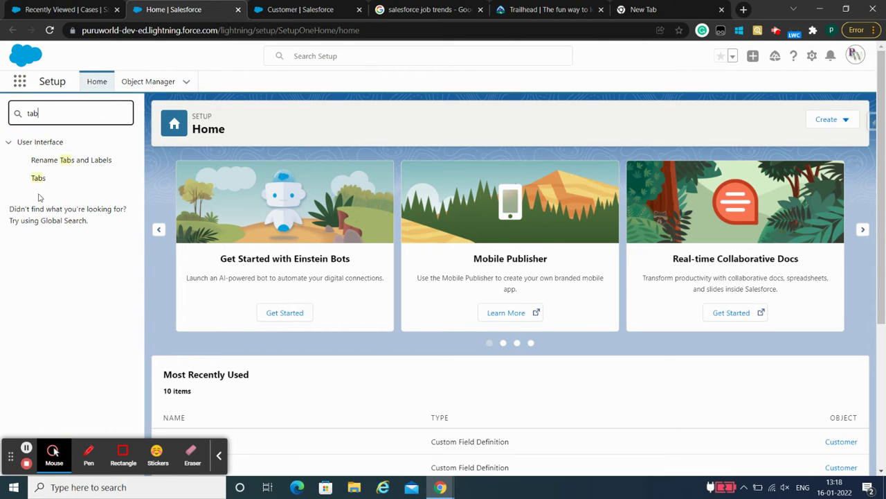
click(38, 179)
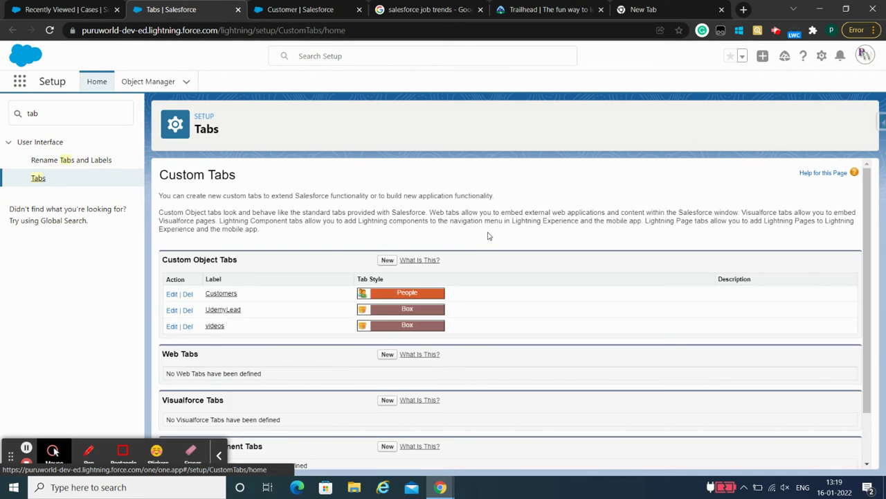
Start a new custom object tab for the Student object and give it the People tab style
click(387, 261)
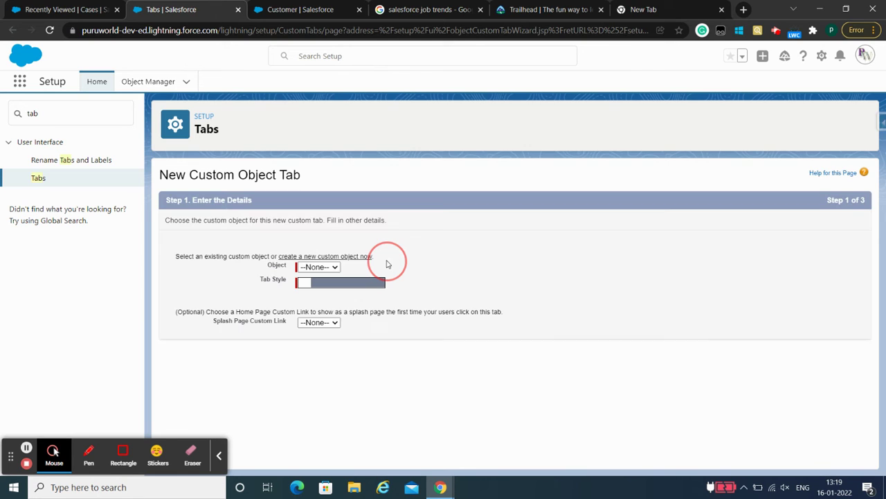
click(332, 268)
click(324, 286)
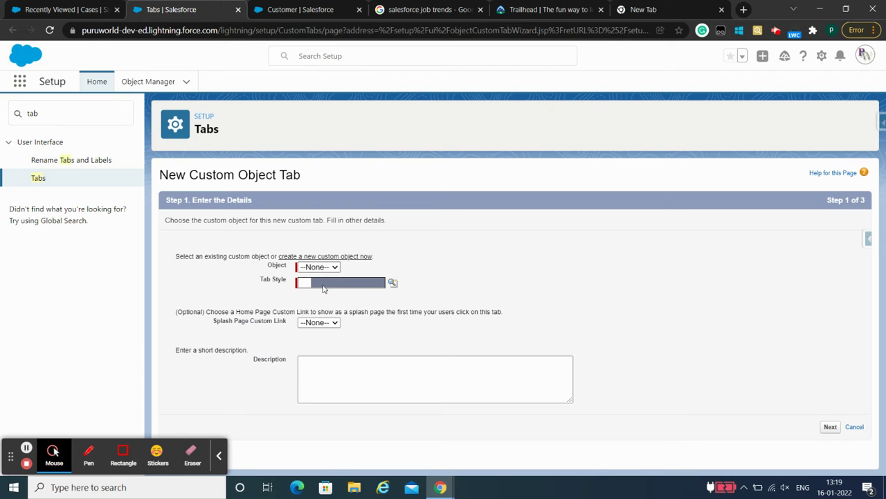
click(348, 286)
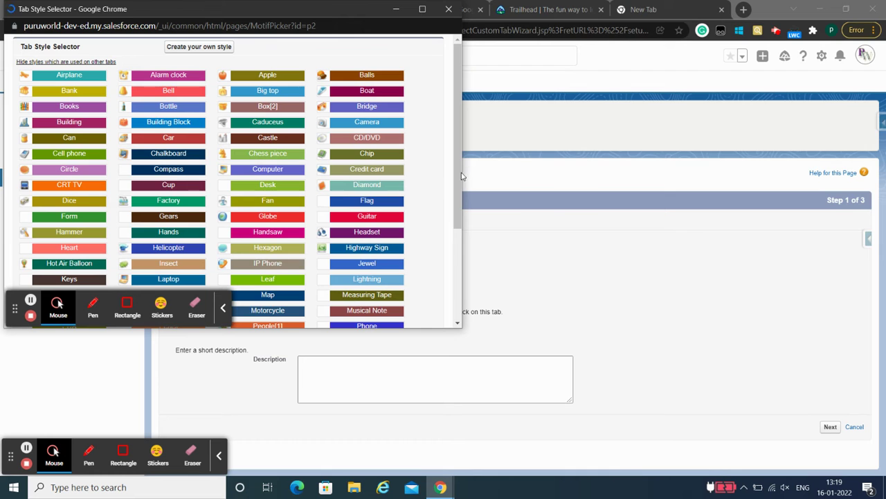
drag(457, 174, 454, 256)
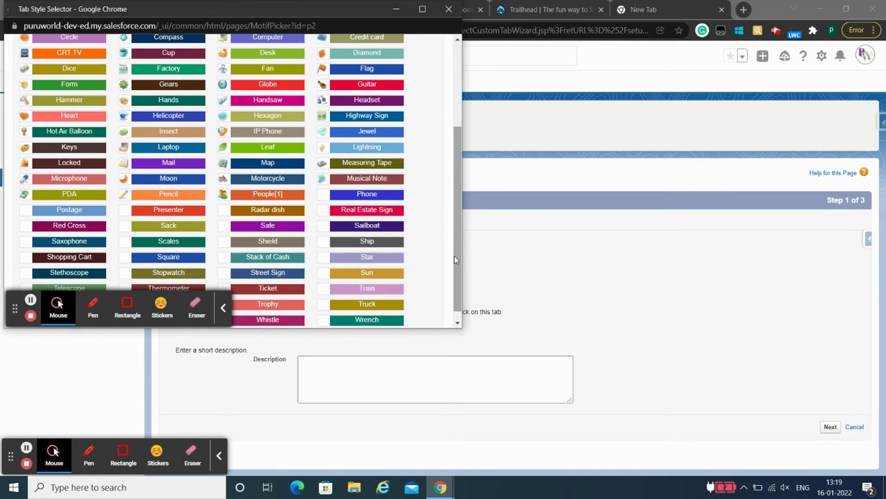
click(273, 193)
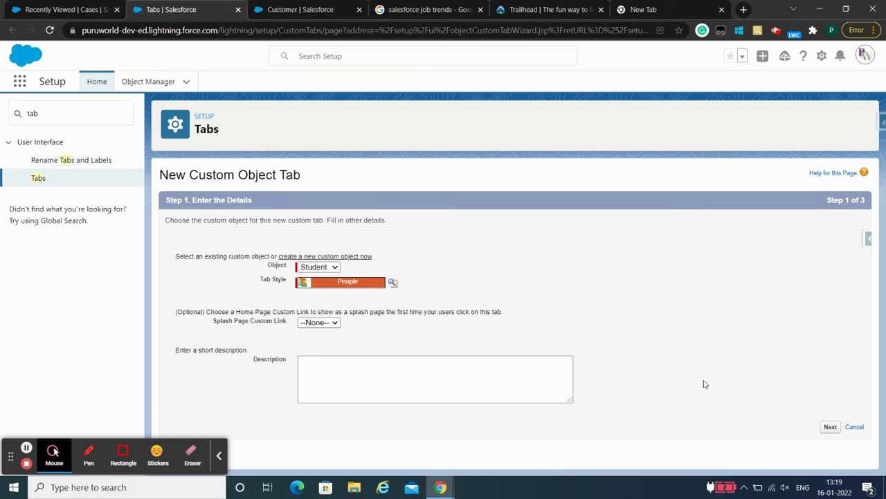
Keep the tab Default On for all profiles and included in the preselected apps, and save it
click(830, 427)
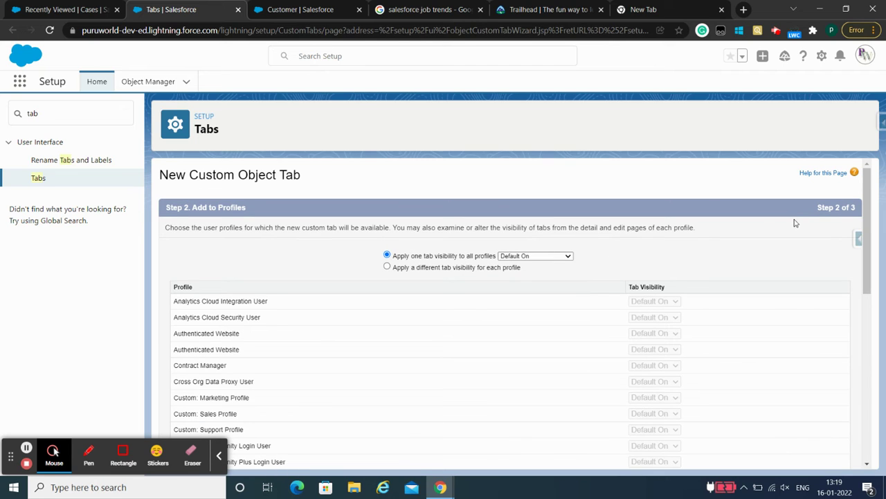
drag(864, 252, 864, 409)
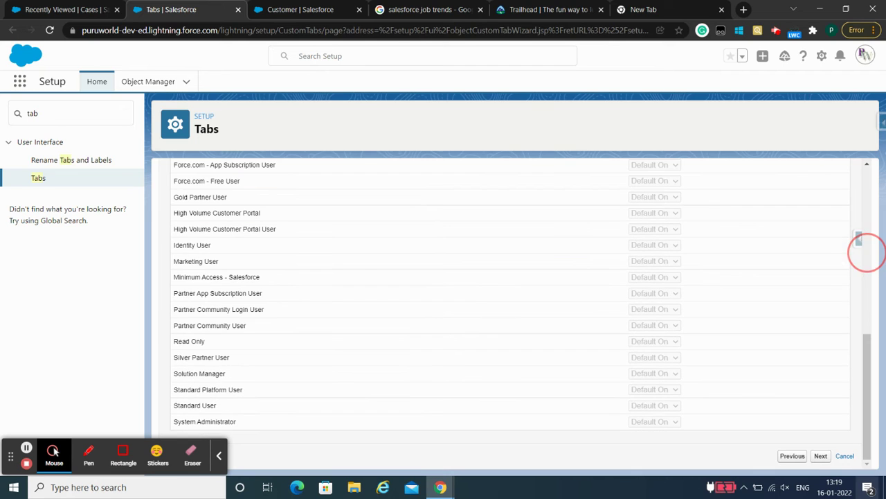
click(821, 458)
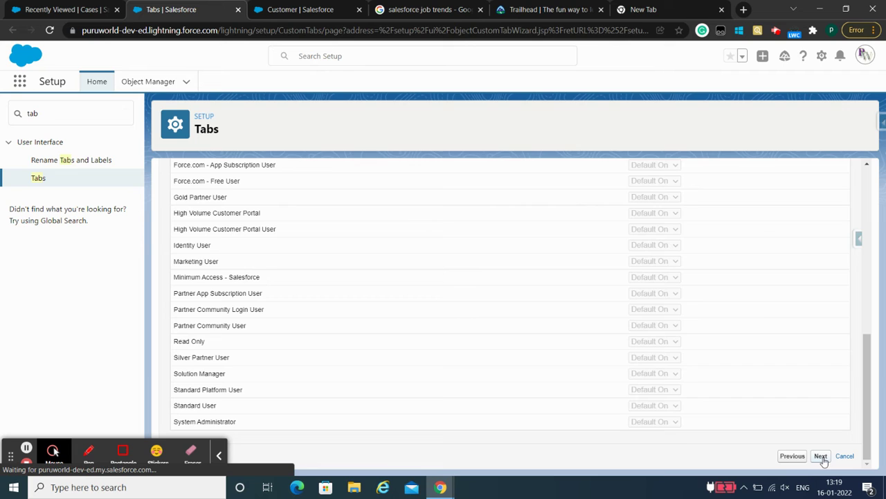
click(871, 394)
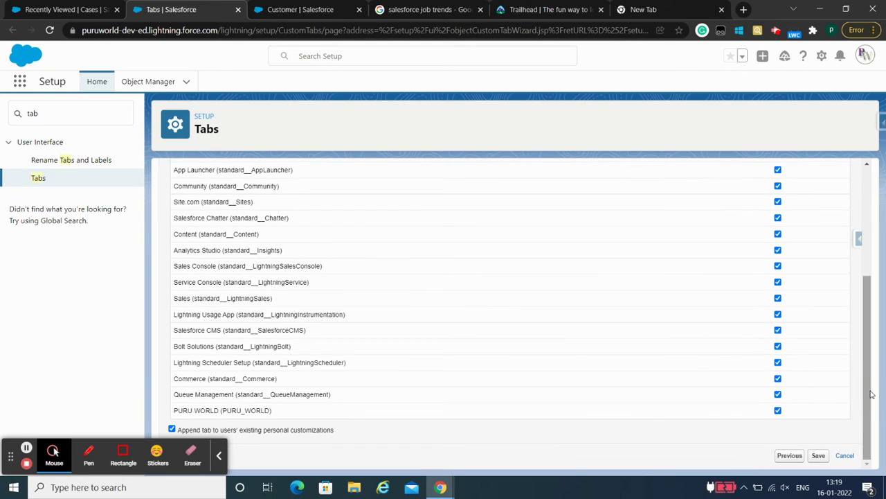
click(822, 457)
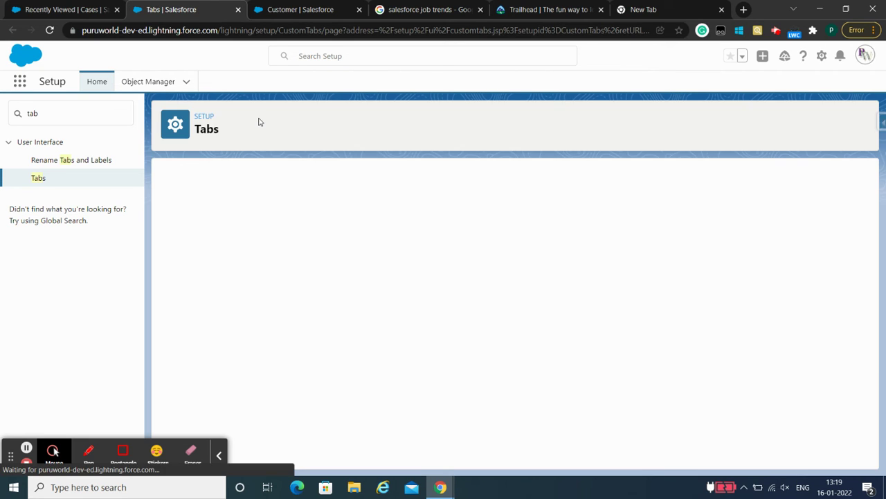
Search the Service Console's apps and items for "stu" again, and reload the page
click(59, 8)
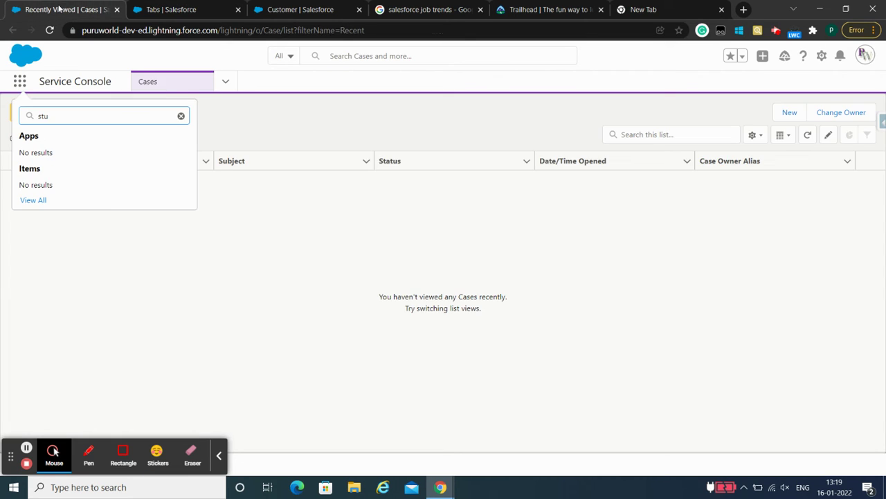
click(181, 117)
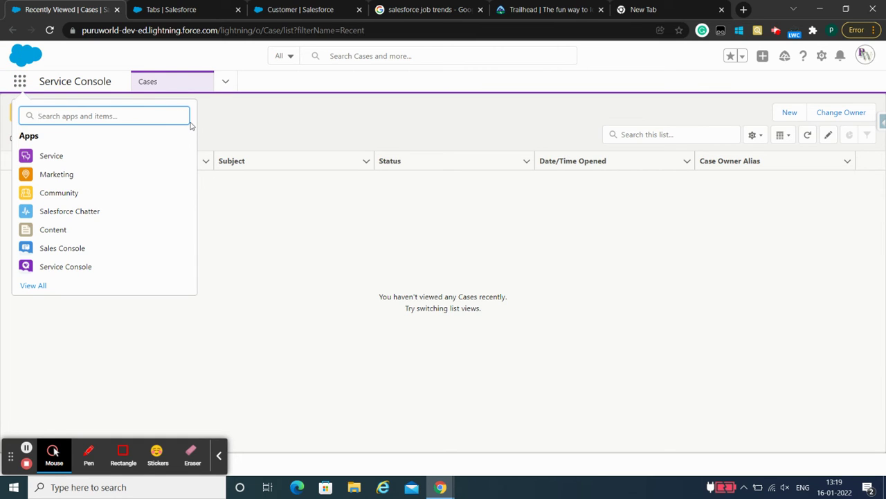
click(249, 137)
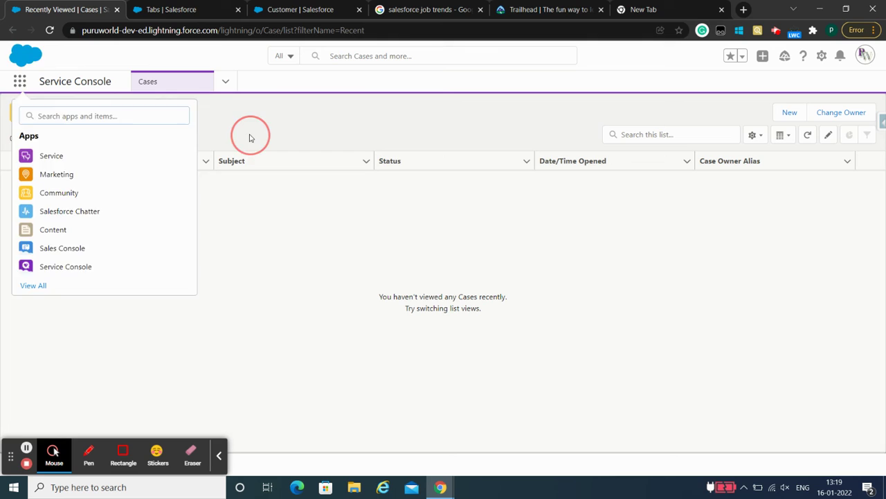
click(16, 88)
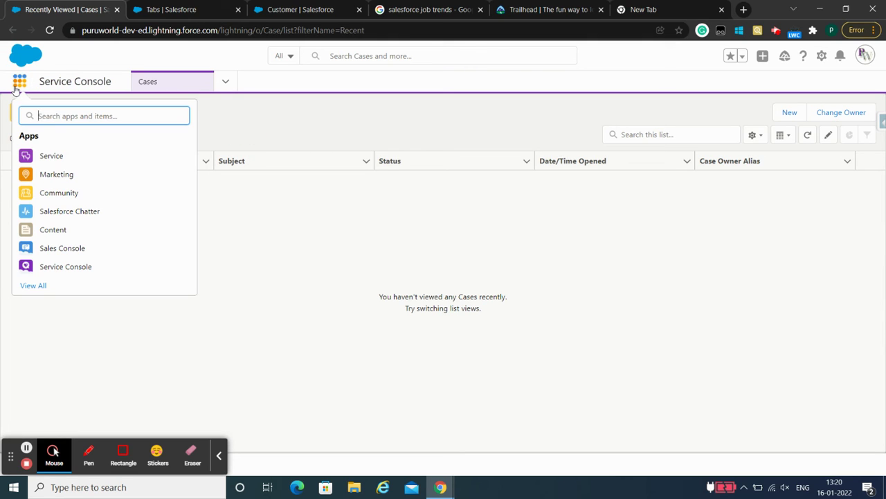
text(st)
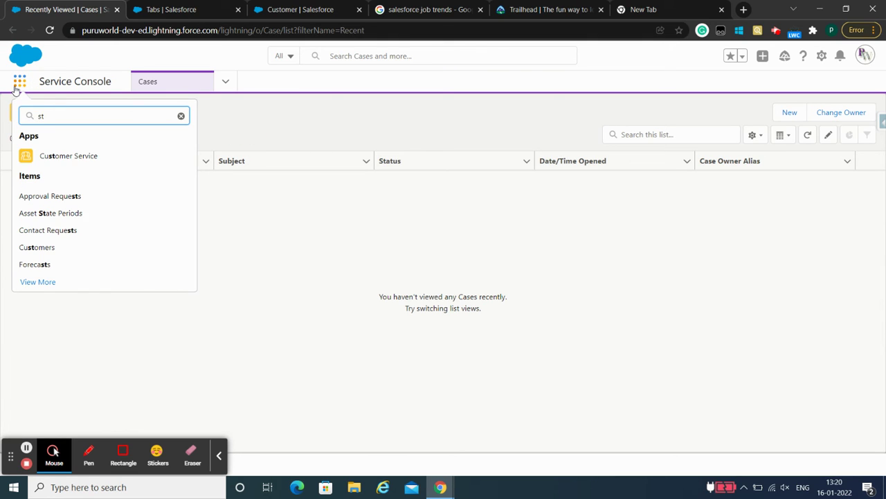
text(u)
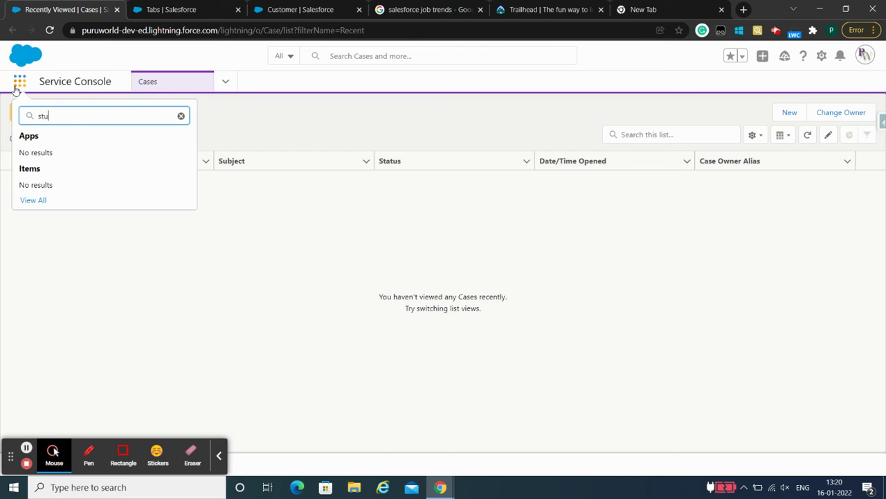
click(49, 30)
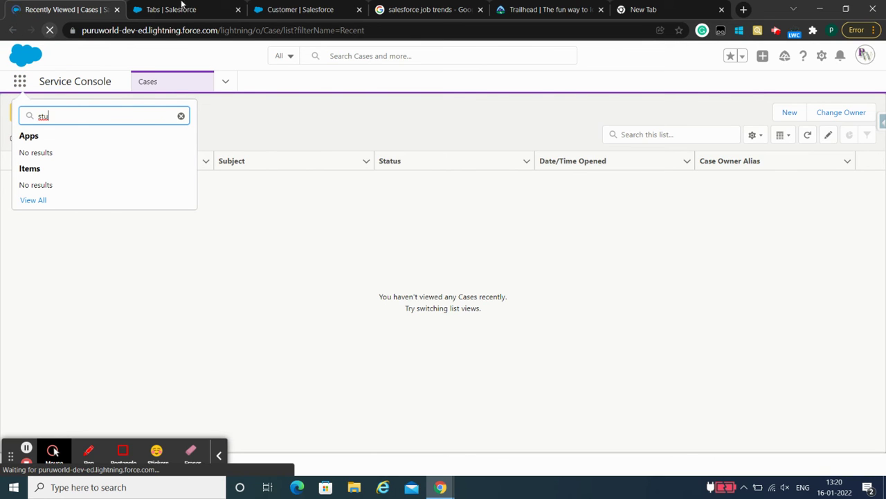
click(191, 8)
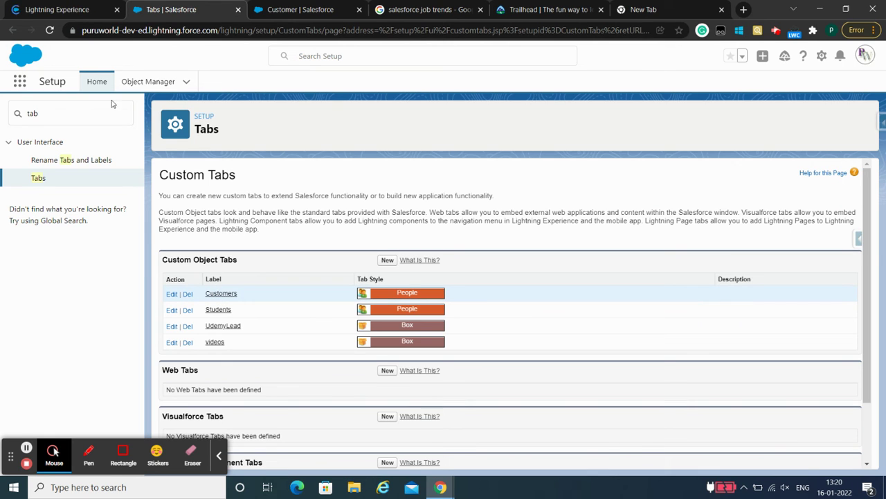
click(62, 7)
click(140, 6)
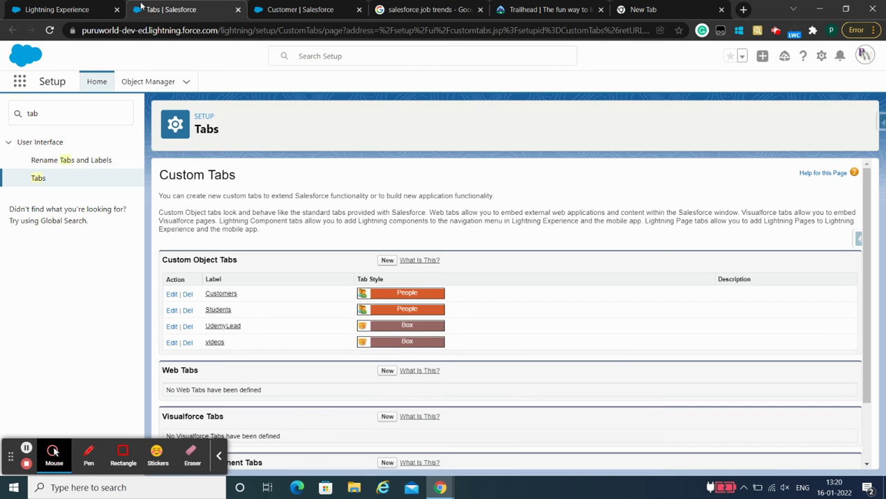
click(61, 8)
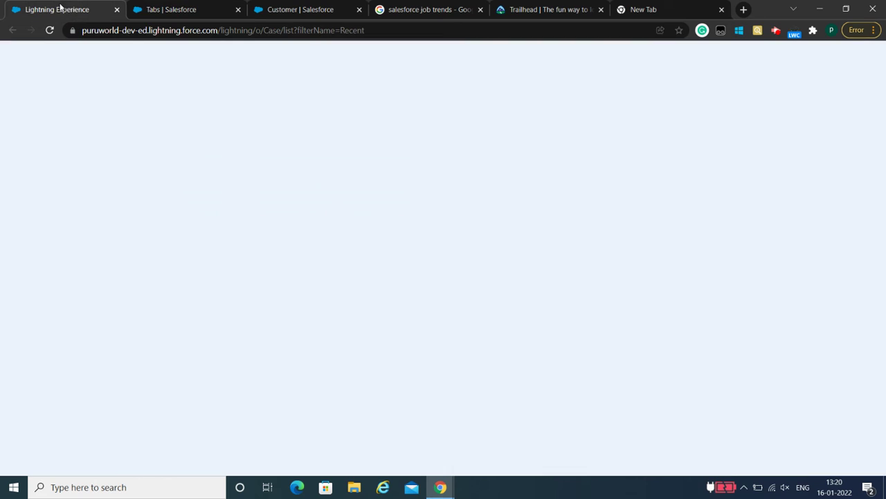
Return to the Setup Tabs page, search the apps and items for "stu" and open Students
click(133, 4)
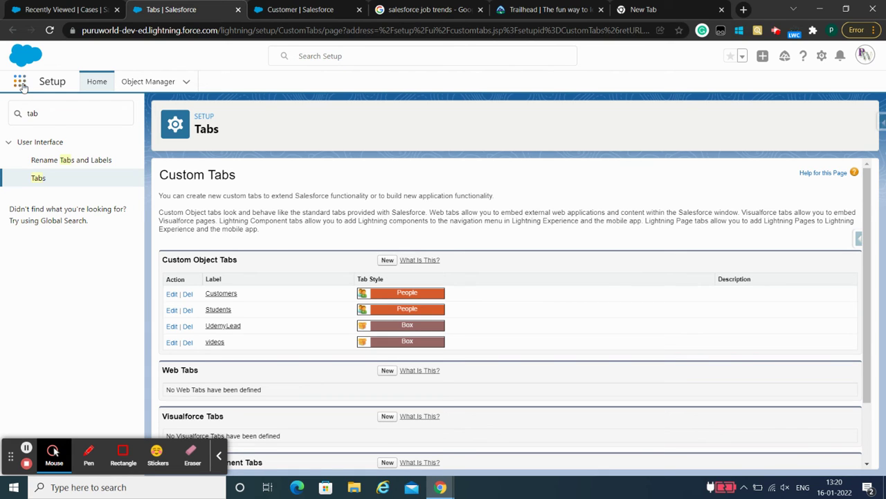
click(20, 82)
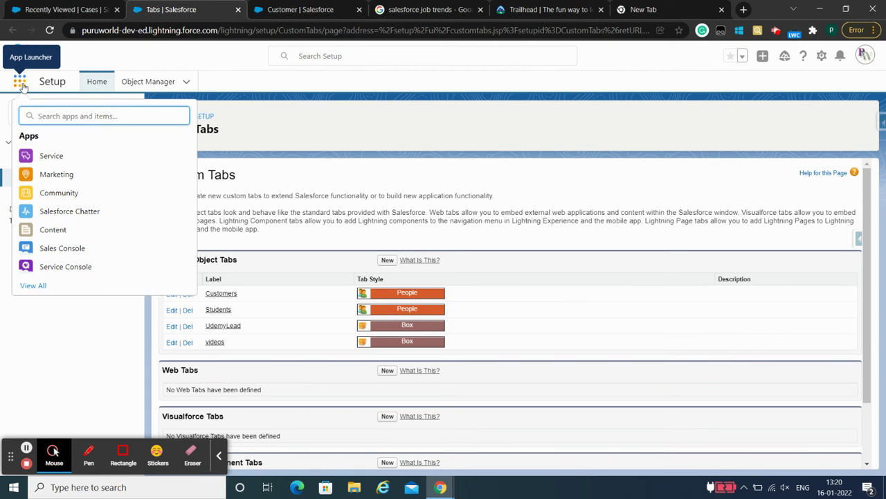
text(stu)
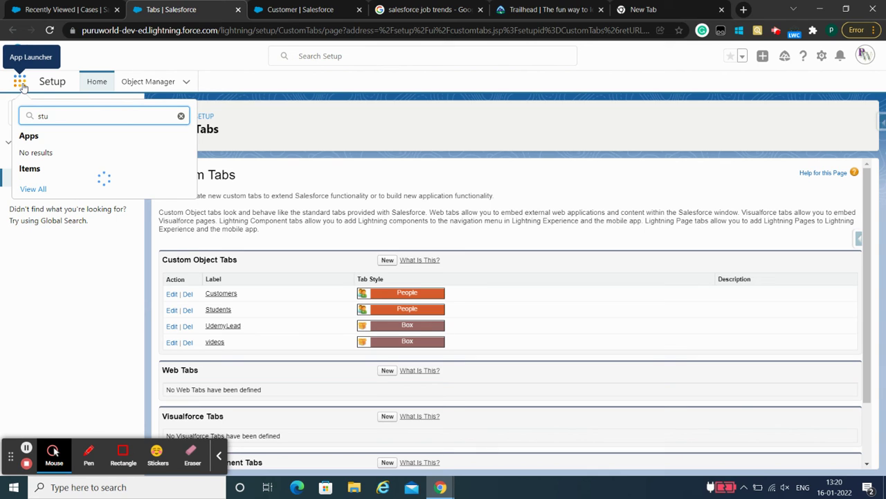
click(31, 196)
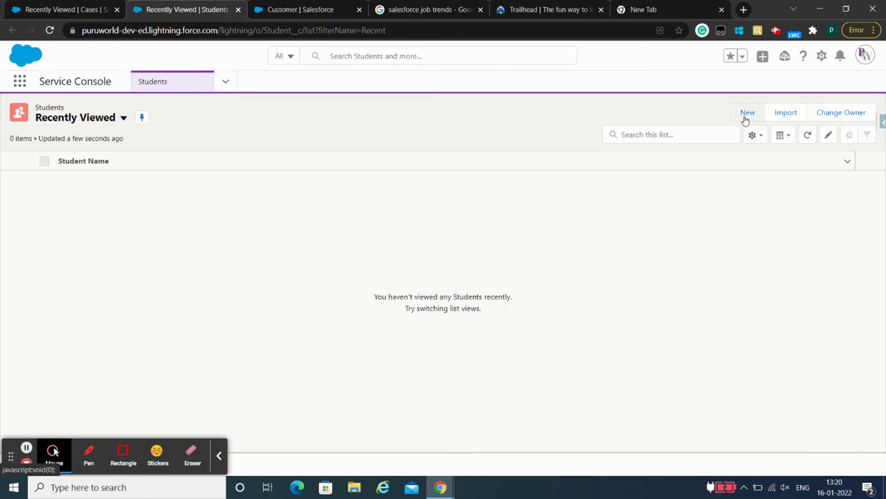
Create a student record with the Student Name "Name 1" and the Subject "Science", and save it
click(745, 113)
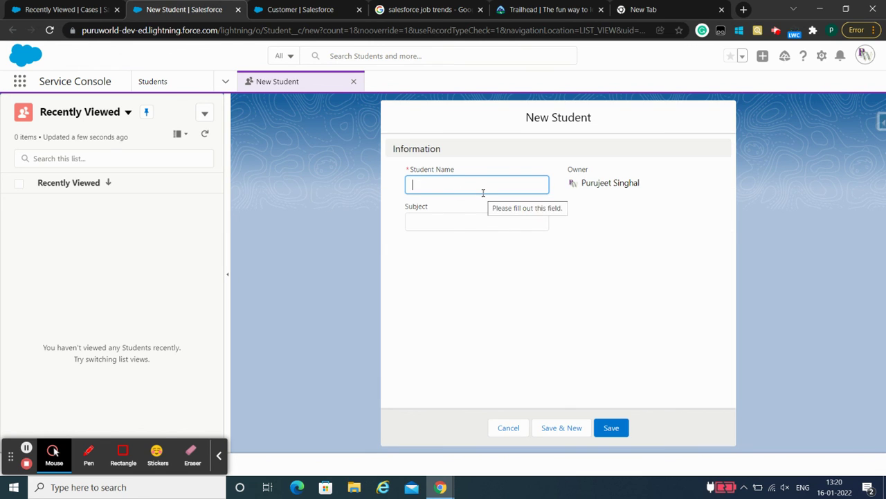
text(Name 1)
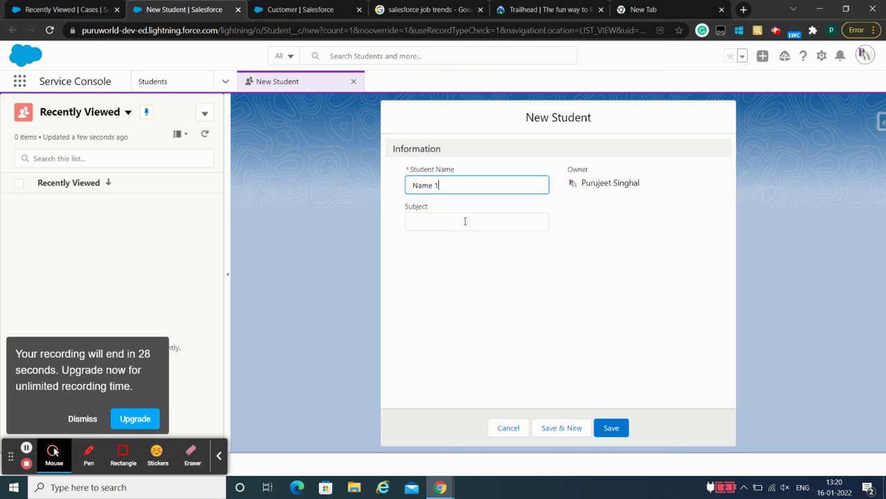
click(466, 221)
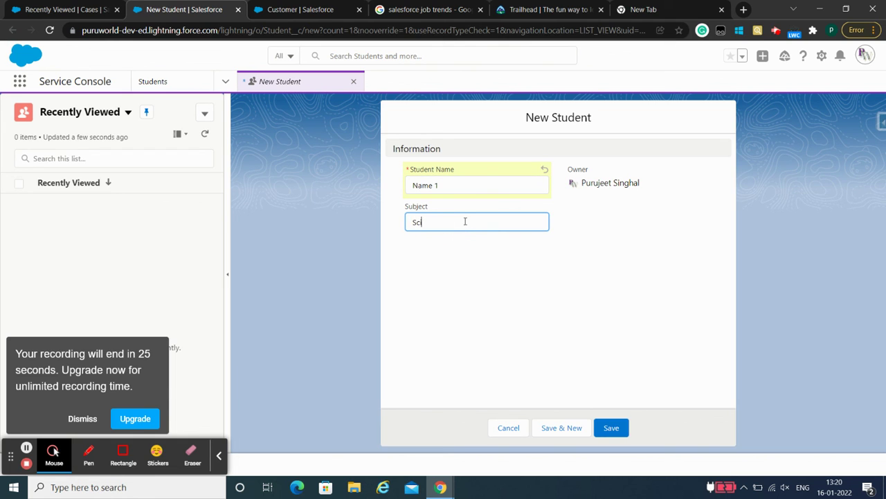
text(Science)
click(610, 427)
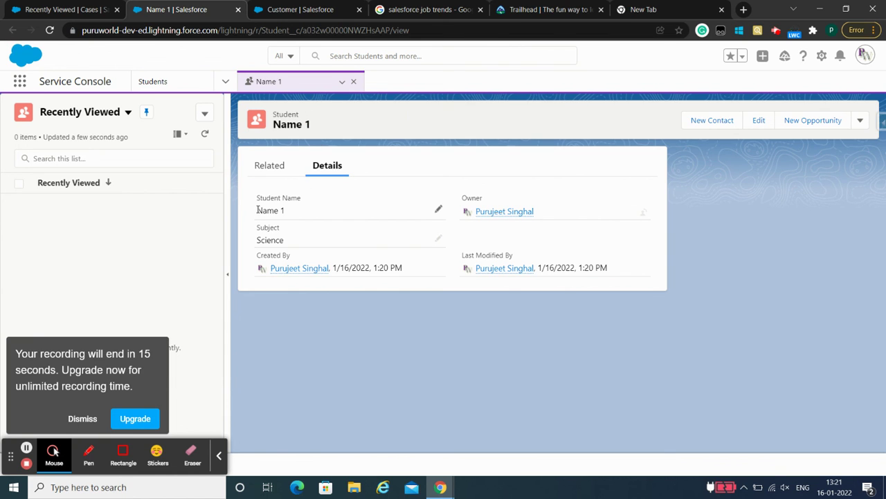
drag(257, 211, 275, 213)
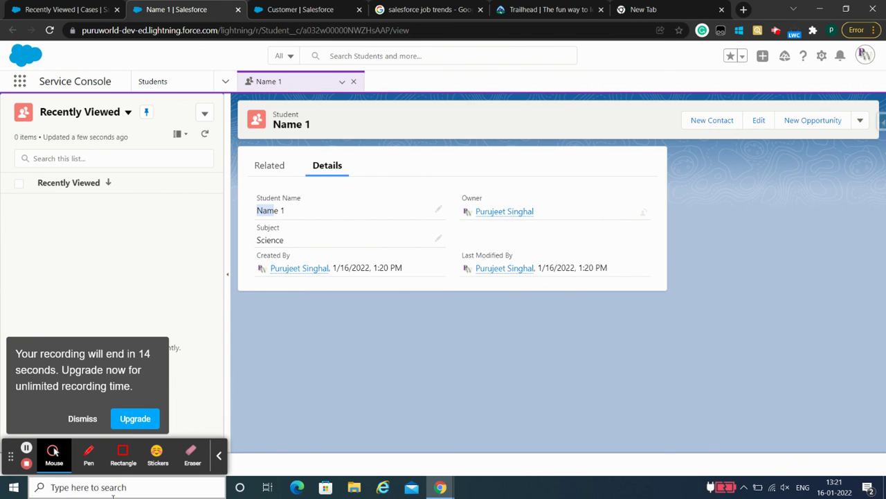